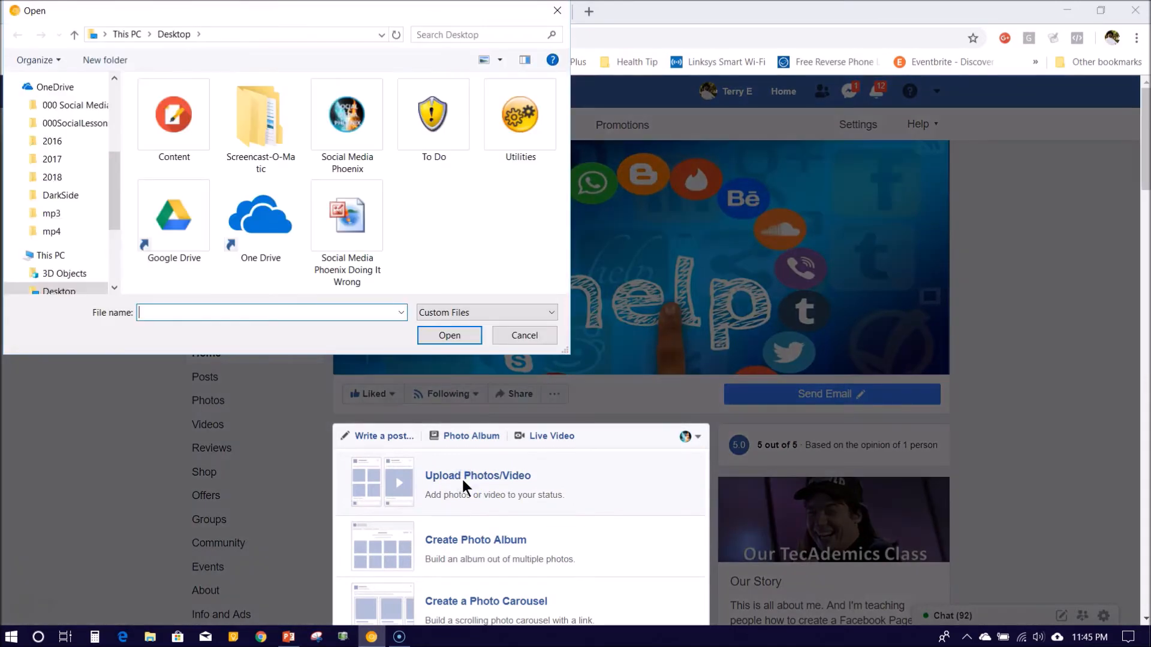
Attach the 'Social Media Phoenix Doing It Wrong' picture to the post and untick News Feed sharing
{"action": "left_click", "coordinate": [366, 239]}
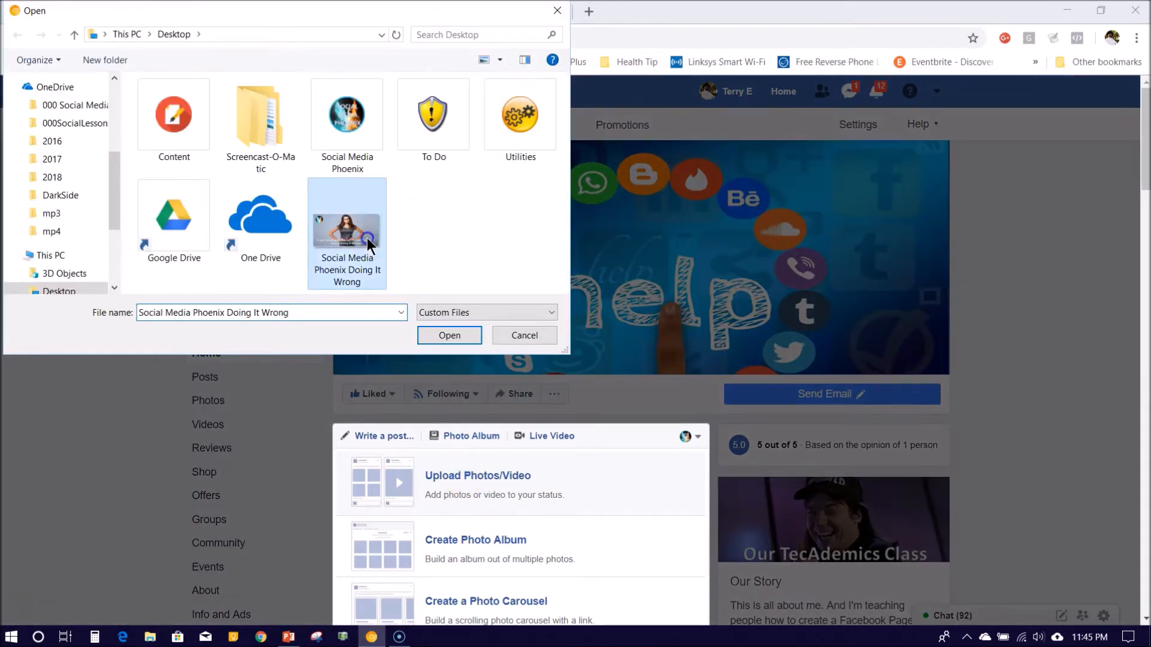
{"action": "left_click", "coordinate": [452, 333]}
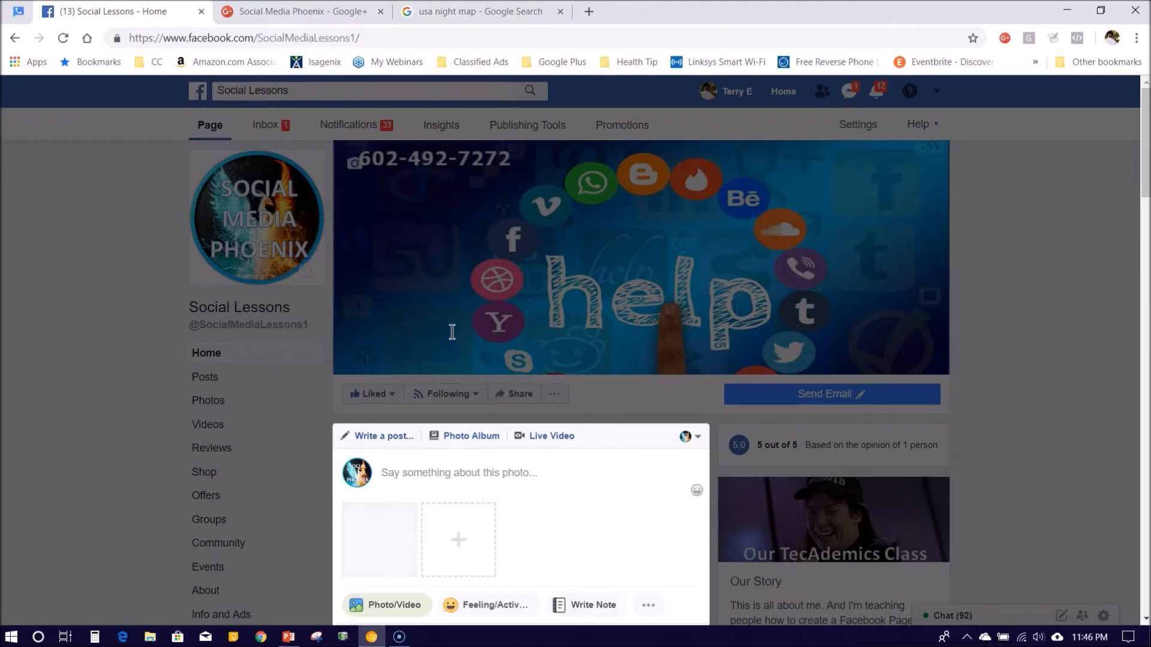
{"action": "scroll", "coordinate": [452, 332], "scroll_direction": "down", "scroll_amount": 3}
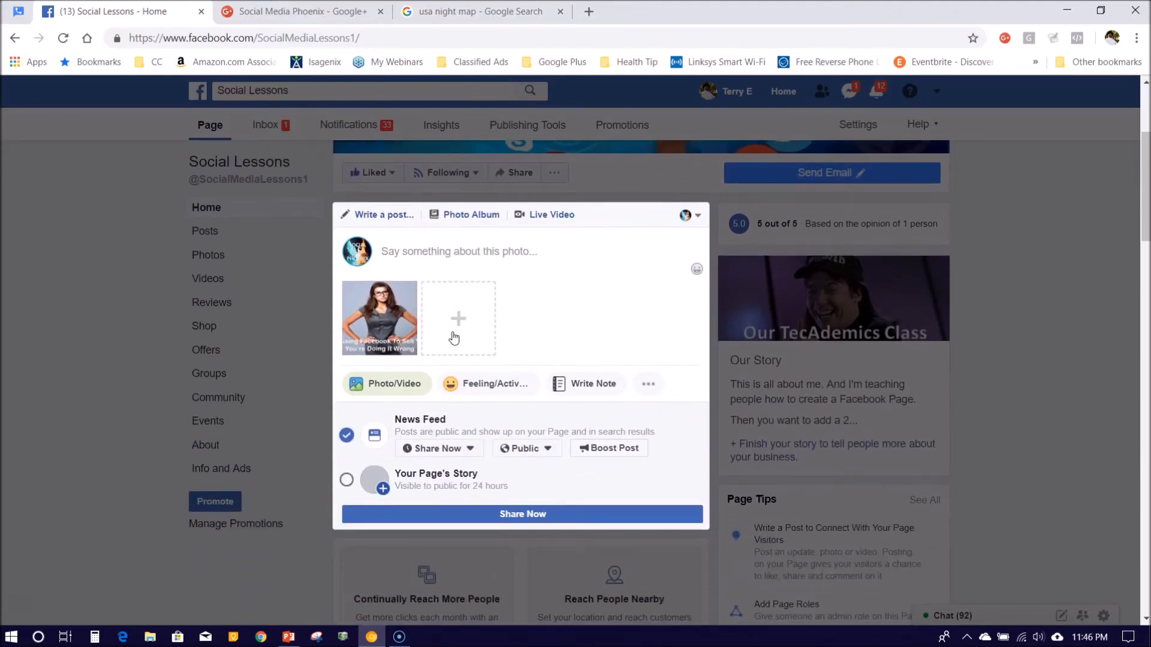
{"action": "scroll", "coordinate": [454, 338], "scroll_direction": "down", "scroll_amount": 1}
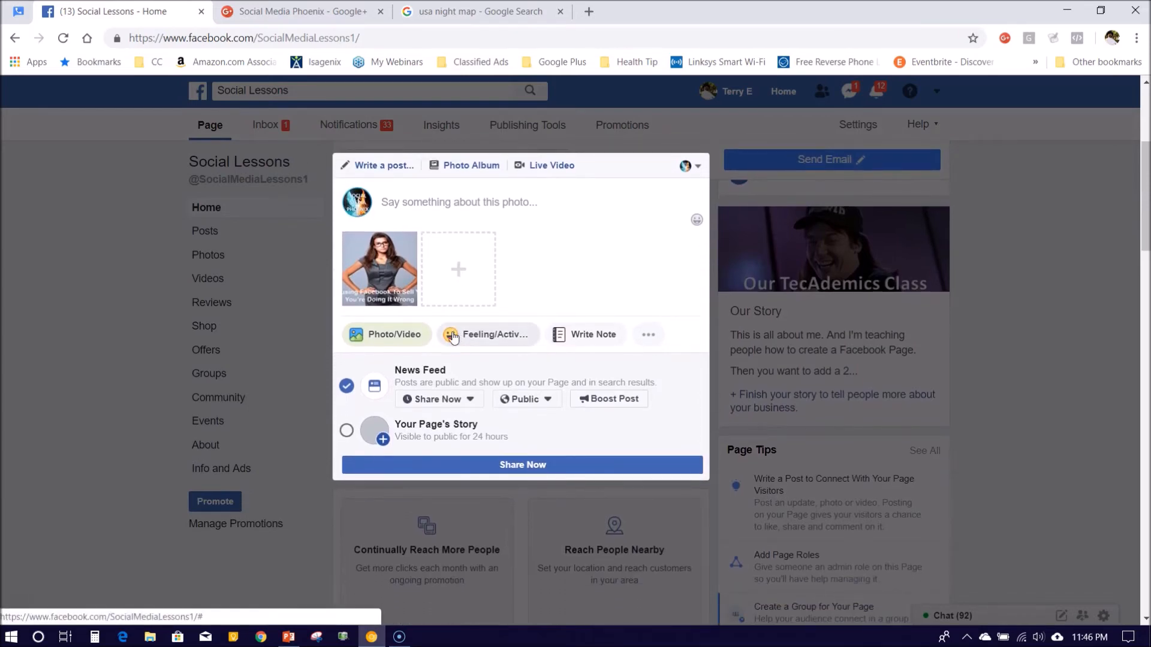
{"action": "left_click", "coordinate": [529, 363]}
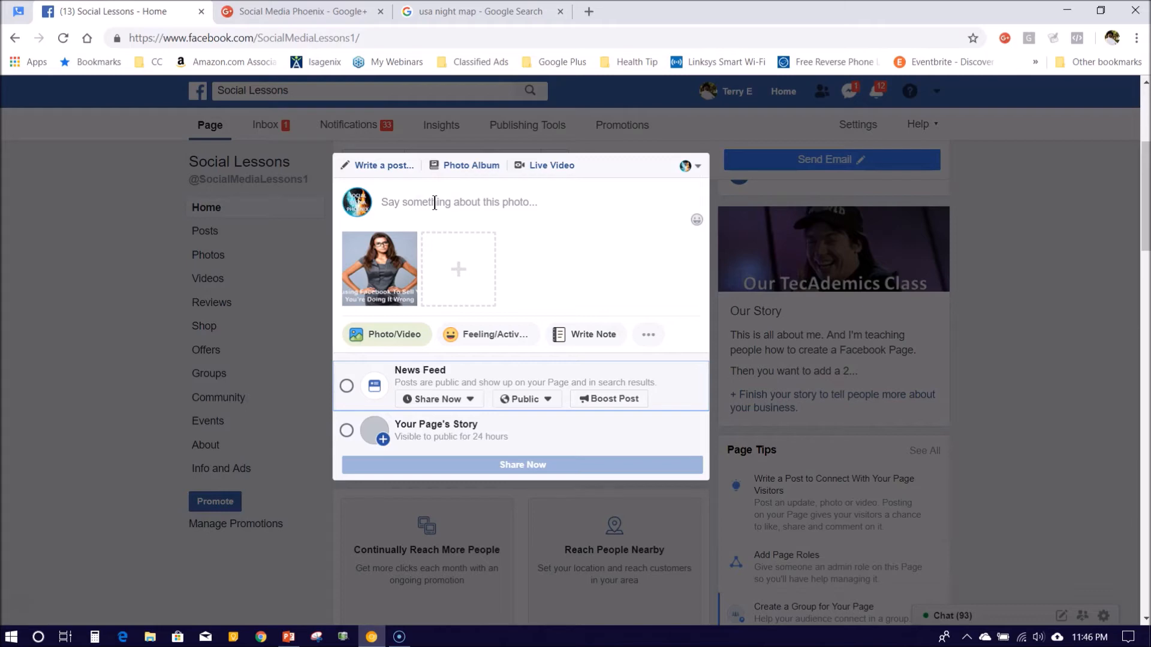
Tag the photo post with a Social Media Phoenix check-in location
{"action": "left_click", "coordinate": [643, 336]}
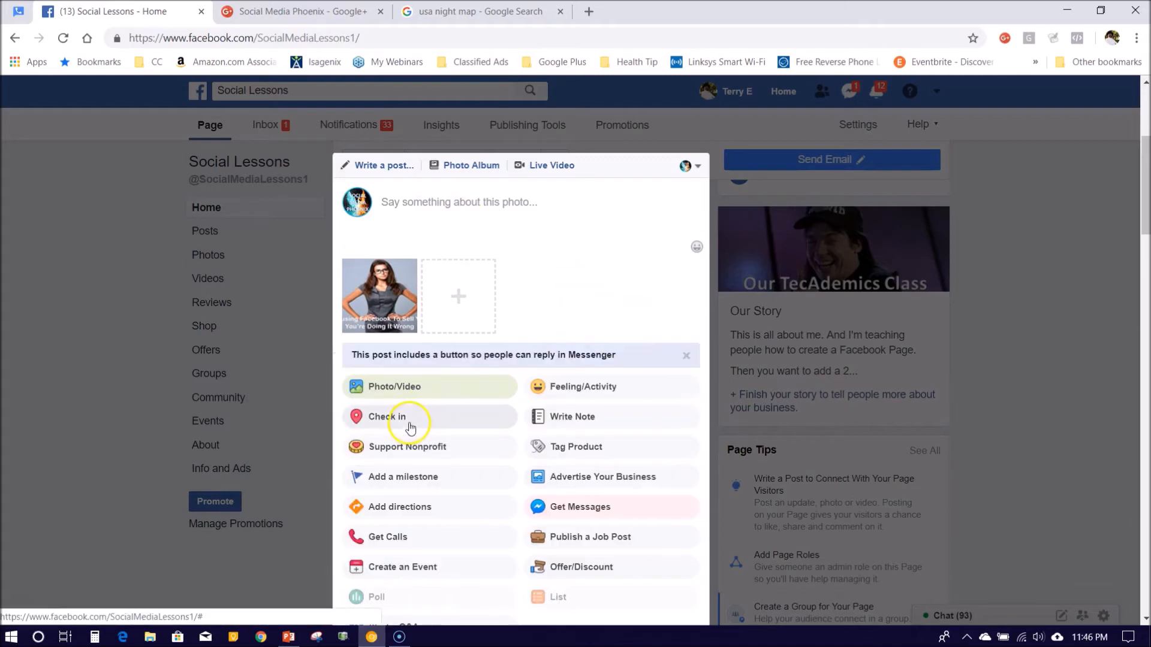
{"action": "left_click", "coordinate": [410, 427]}
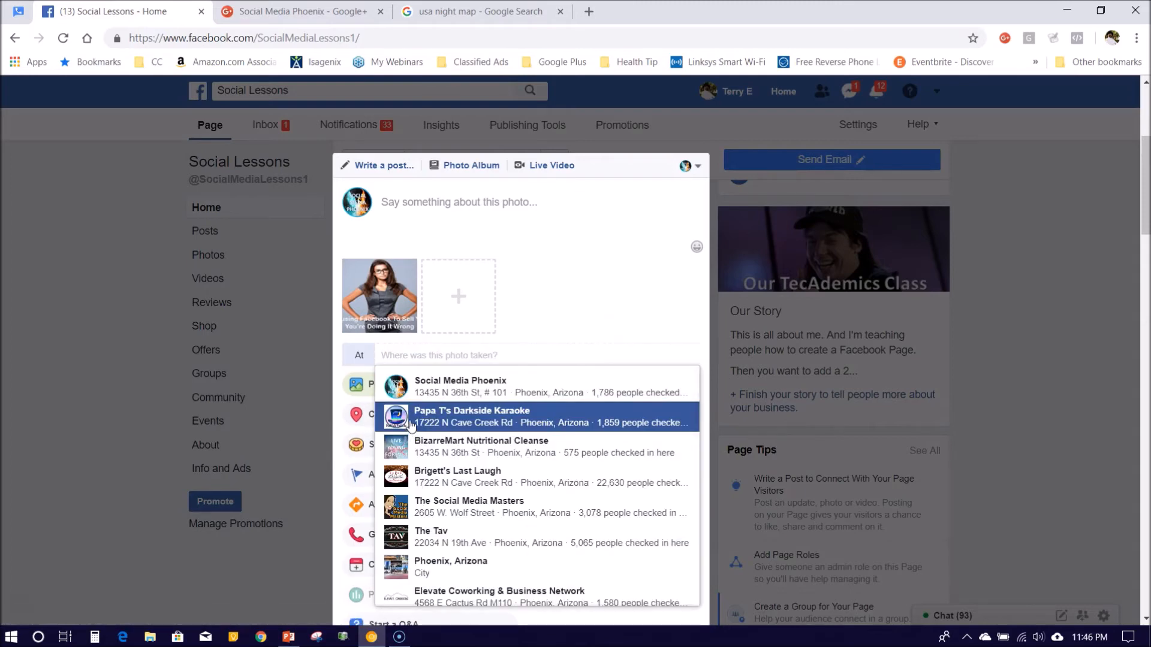
{"action": "left_click", "coordinate": [423, 389]}
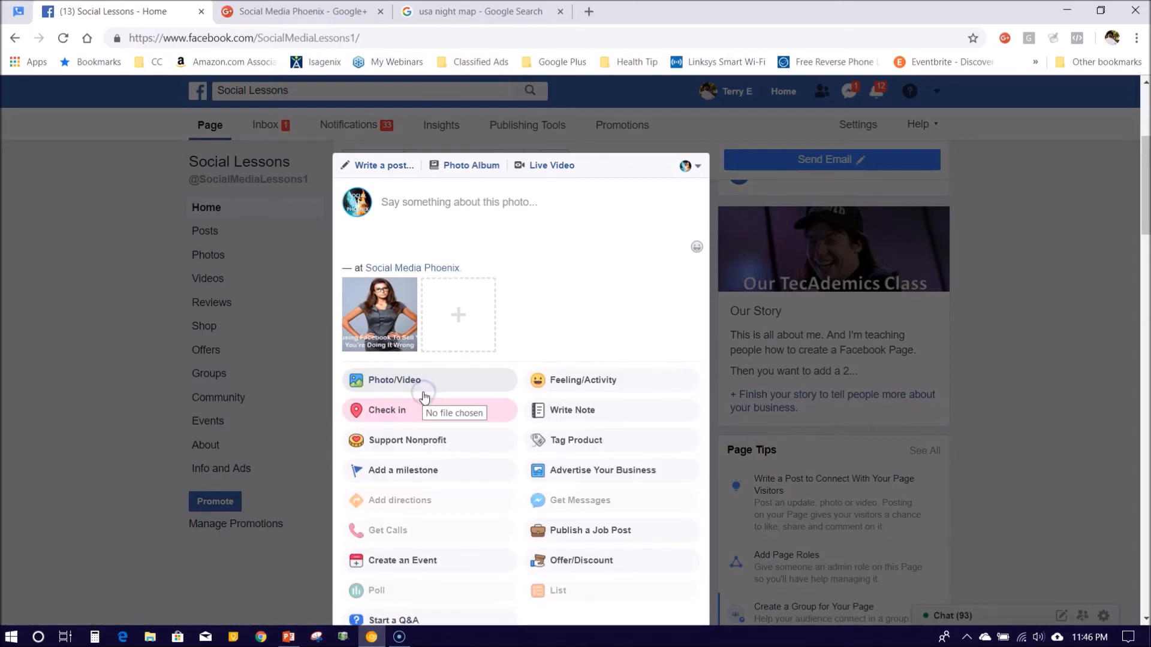
{"action": "left_click", "coordinate": [401, 276]}
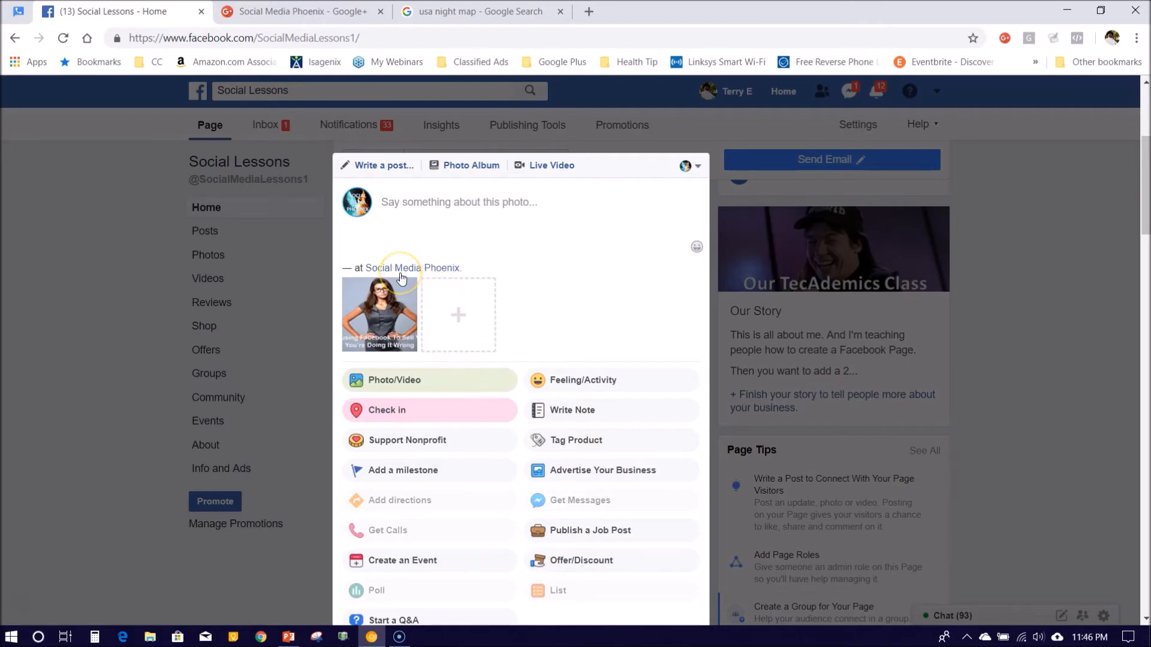
{"action": "left_click", "coordinate": [441, 206]}
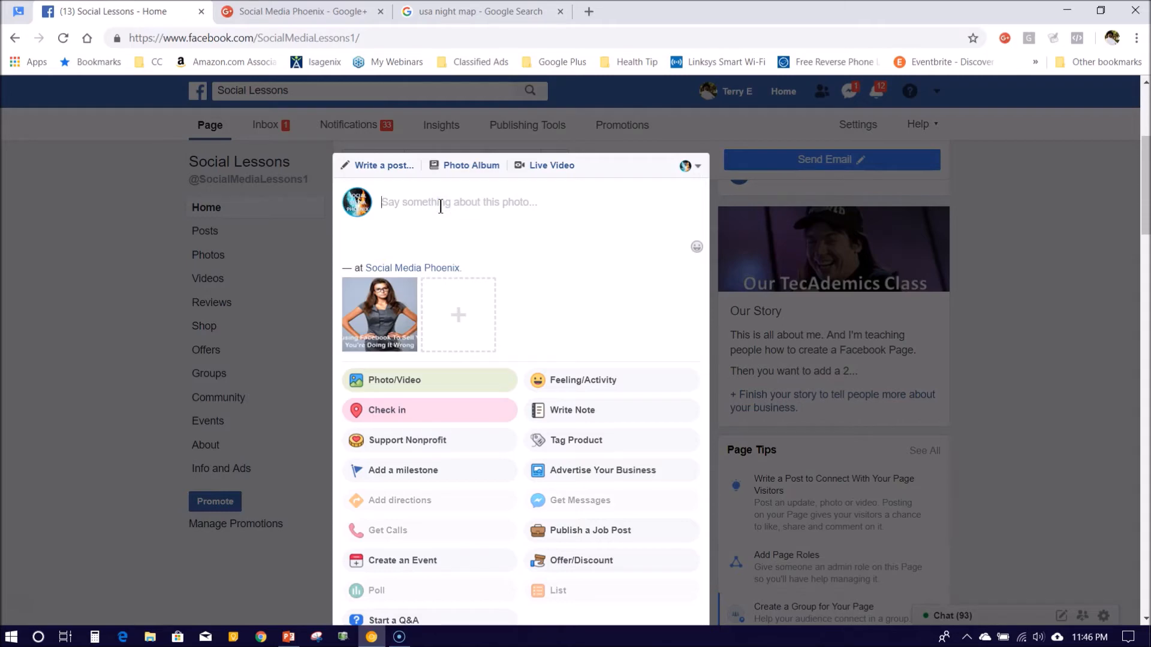
Write a three-line caption: 'Picture Lesson for Social Media Phoenix', the website and phone number, and a Power Point Template note
{"action": "type", "text": "Picture Le"}
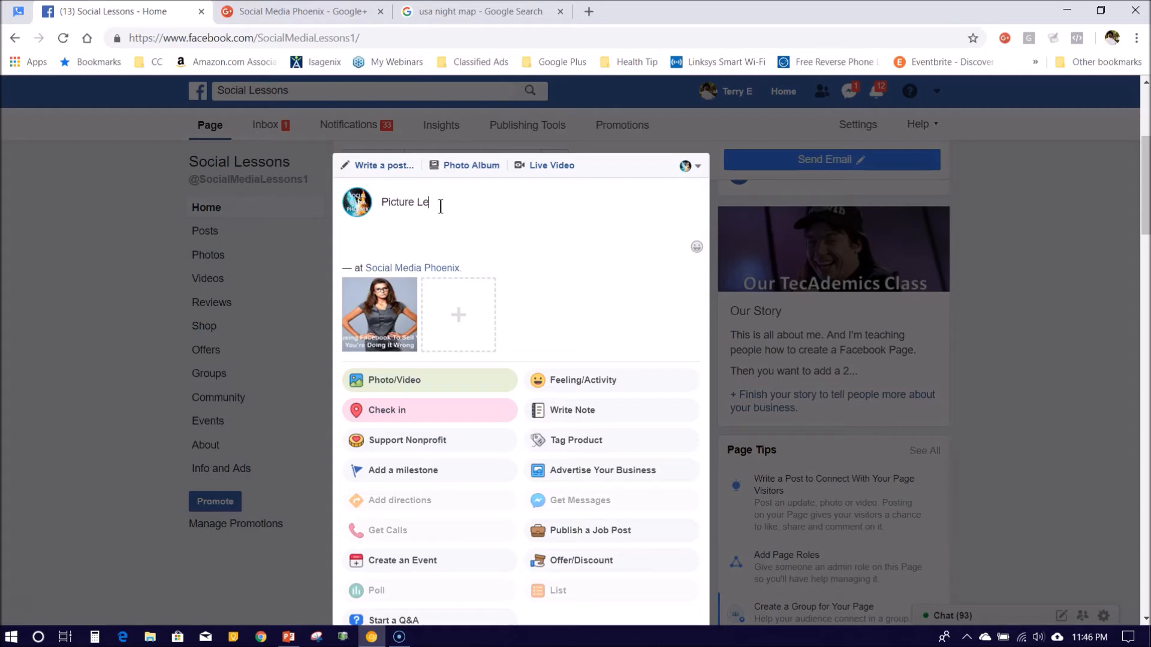
{"action": "type", "text": "sson for Social Media Phoenix"}
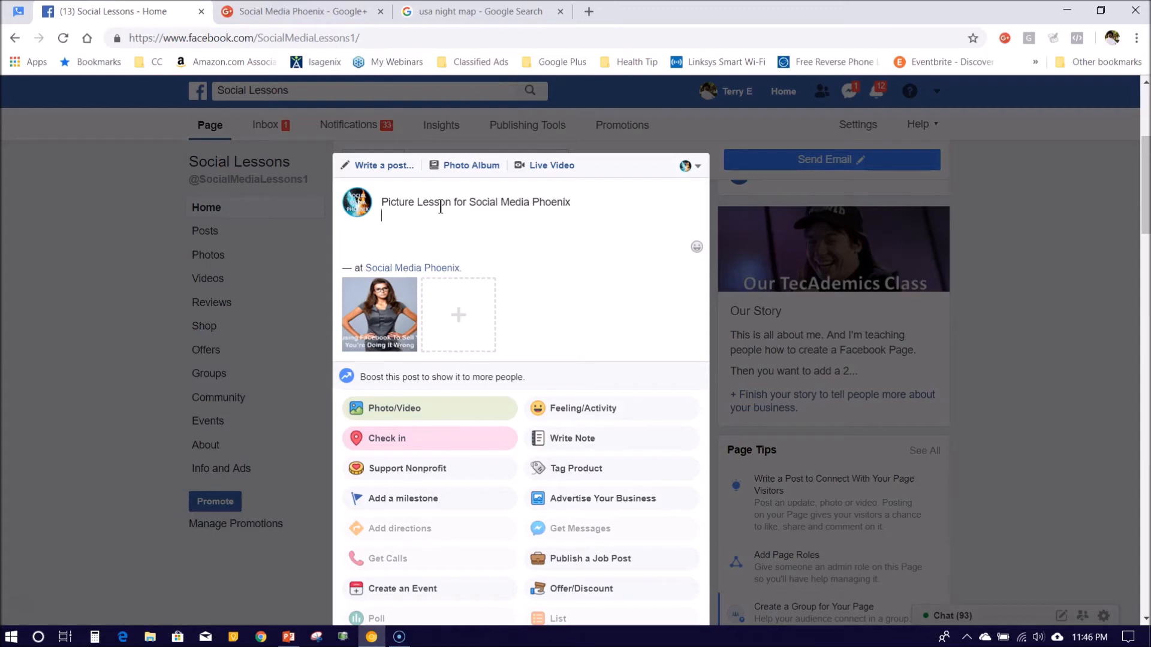
{"action": "key", "text": "Return"}
{"action": "type", "text": "www.SocialMediaPhoenix.net"}
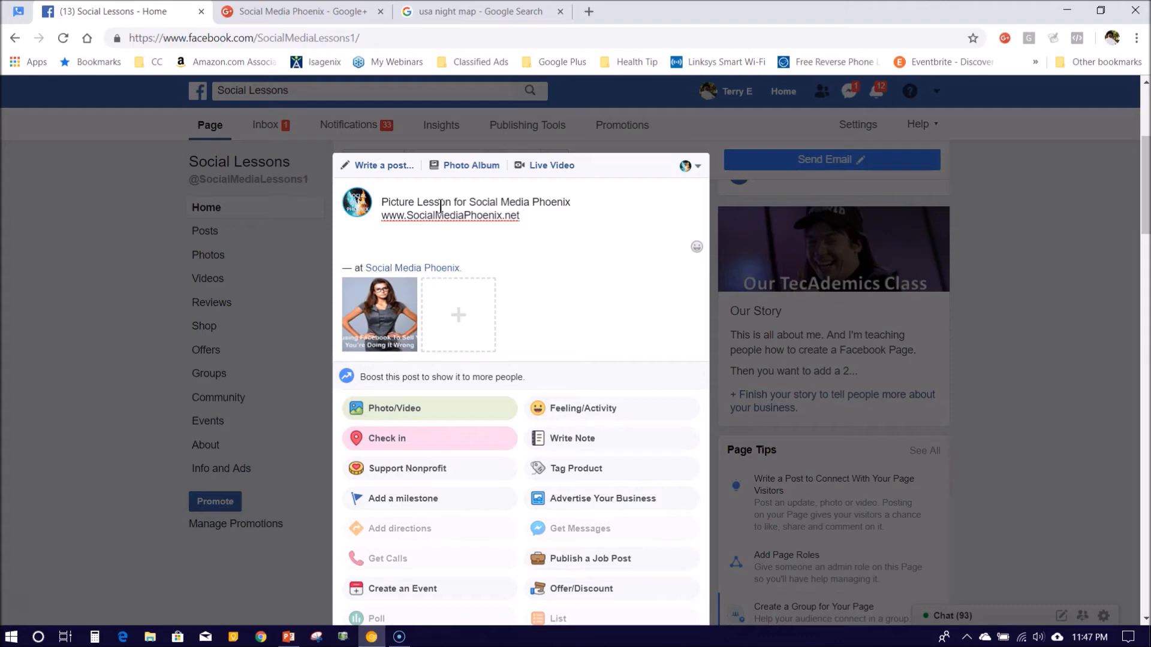
{"action": "key", "text": "Return"}
{"action": "type", "text": "This pictur"}
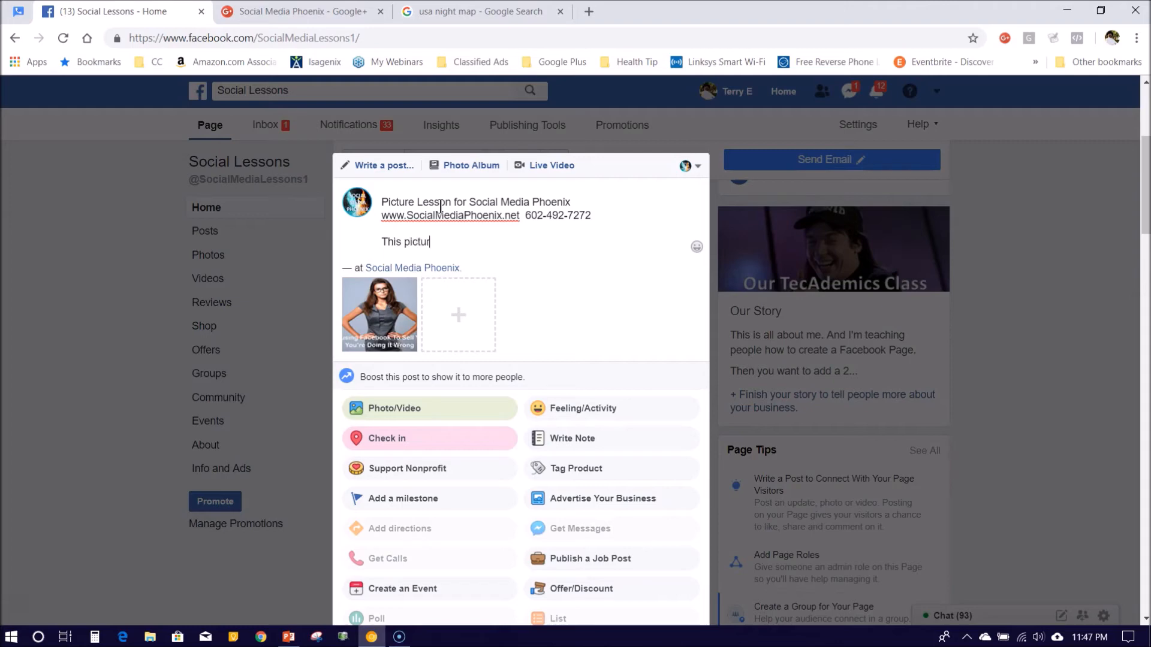
{"action": "type", "text": "e was made using our P"}
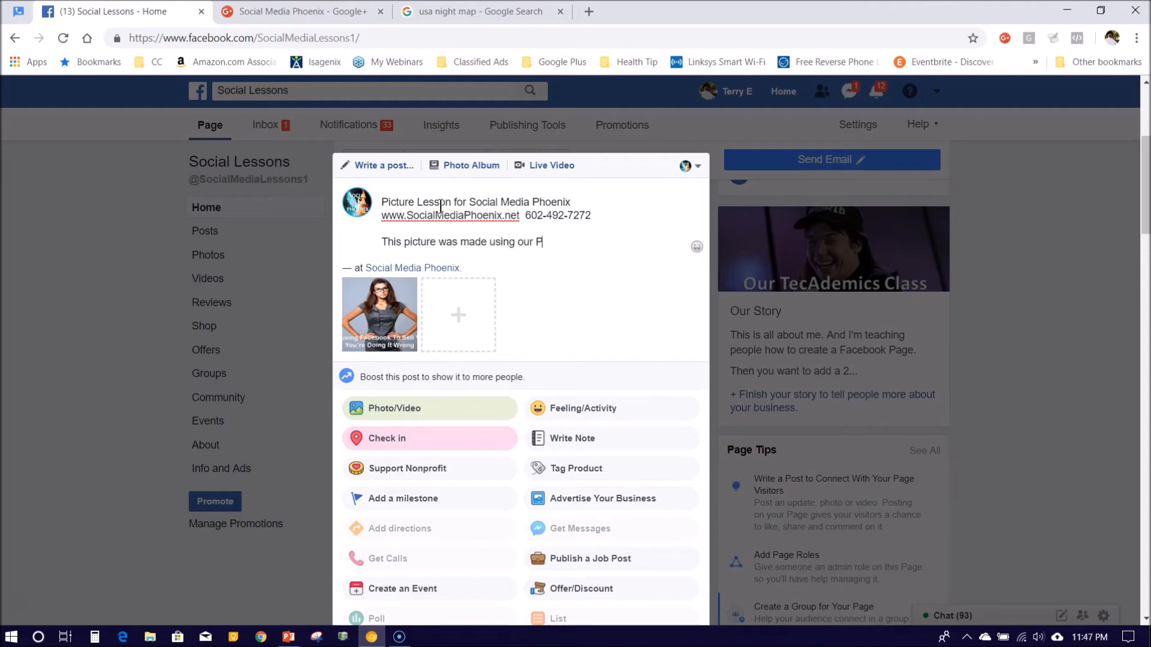
{"action": "type", "text": "ower Point Templan"}
{"action": "key", "text": "BackSpace"}
{"action": "type", "text": "te."}
{"action": "scroll", "coordinate": [440, 207], "scroll_direction": "down", "scroll_amount": 4}
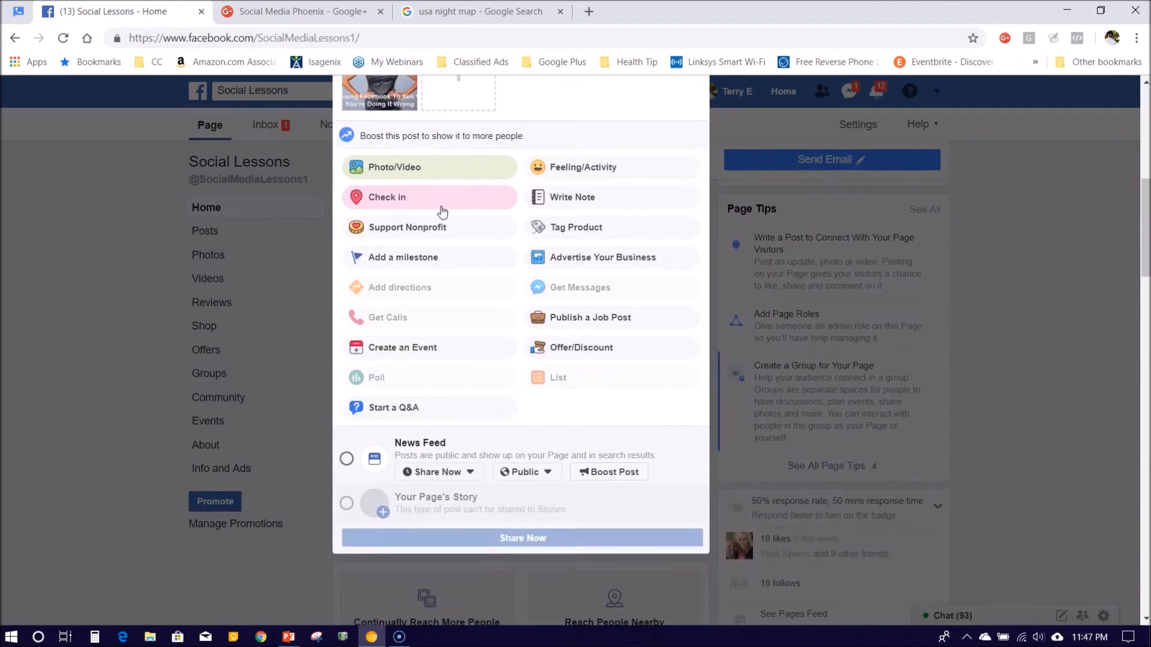
Turn News Feed sharing back on and publish the post to the Social Lessons page
{"action": "left_click", "coordinate": [346, 460]}
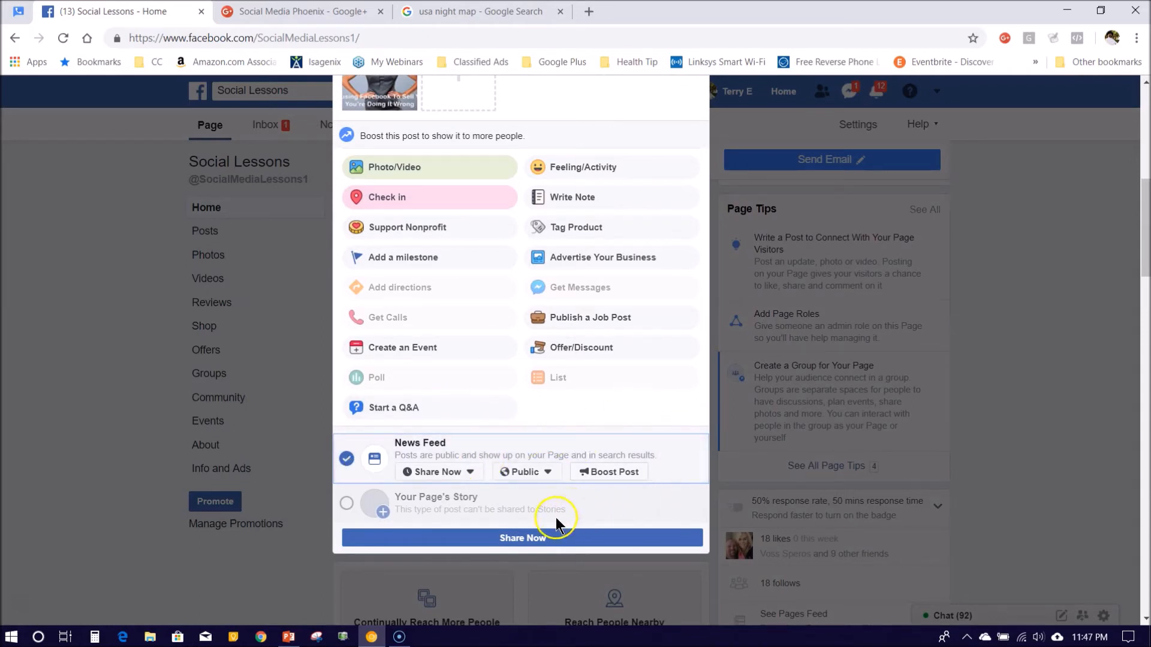
{"action": "scroll", "coordinate": [601, 508], "scroll_direction": "down", "scroll_amount": 1}
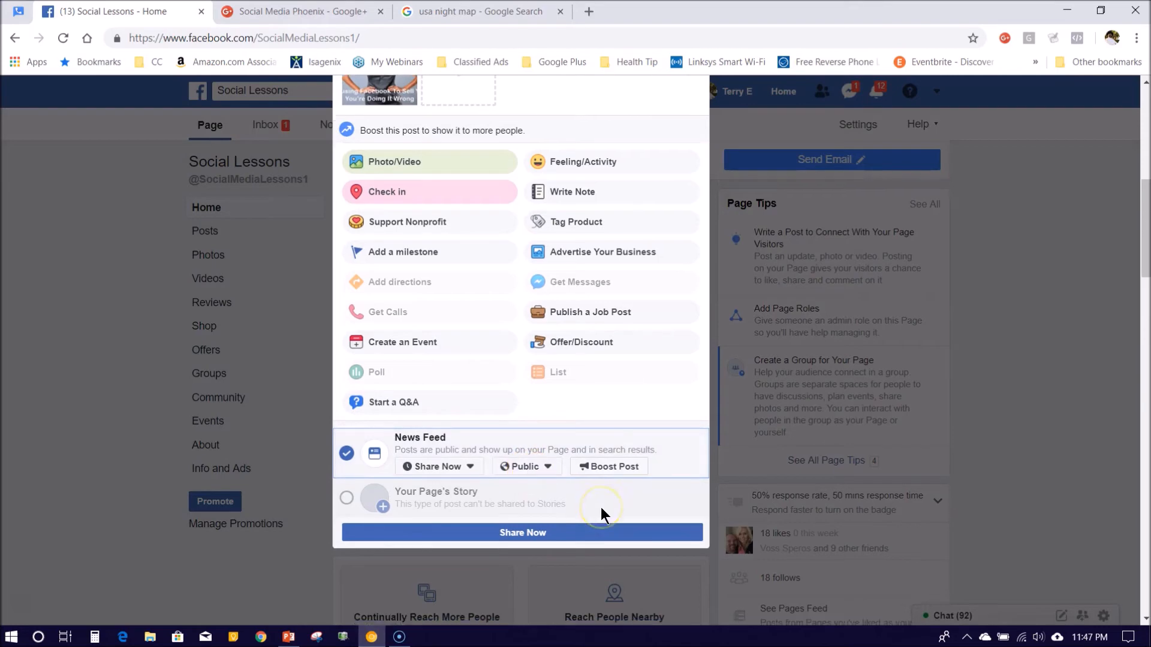
{"action": "left_click", "coordinate": [531, 536]}
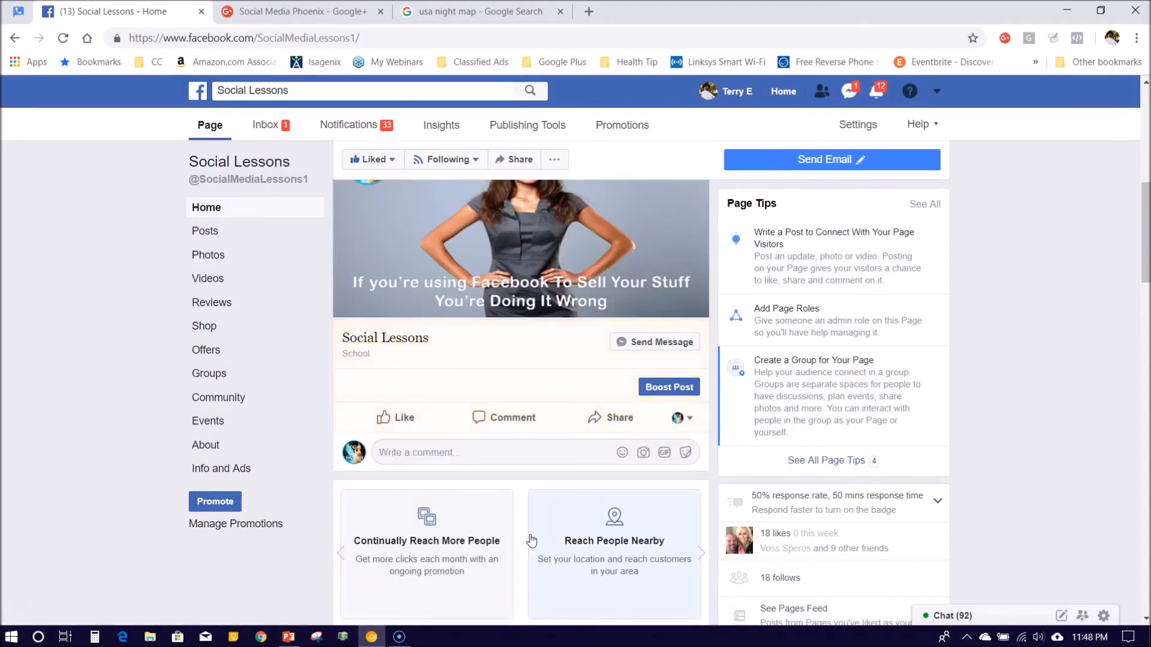
Review the published post, then minimize Chrome to reveal the desktop
{"action": "scroll", "coordinate": [531, 541], "scroll_direction": "up", "scroll_amount": 1}
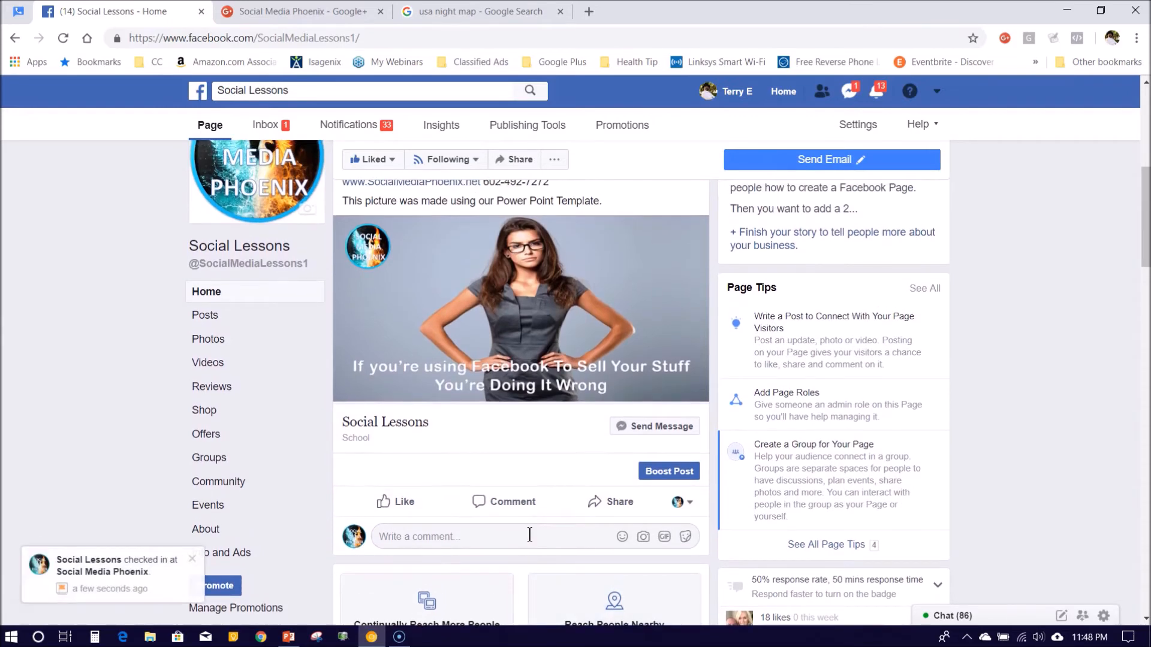
{"action": "scroll", "coordinate": [530, 534], "scroll_direction": "up", "scroll_amount": 3}
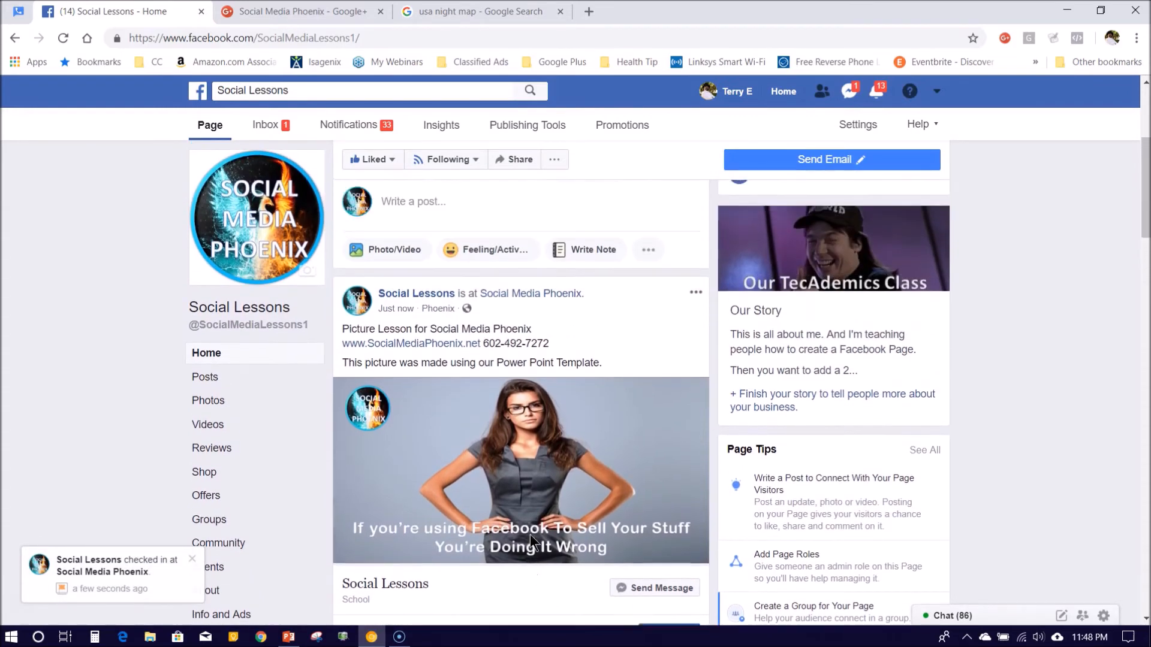
{"action": "scroll", "coordinate": [531, 540], "scroll_direction": "down", "scroll_amount": 4}
{"action": "scroll", "coordinate": [531, 540], "scroll_direction": "up", "scroll_amount": 2}
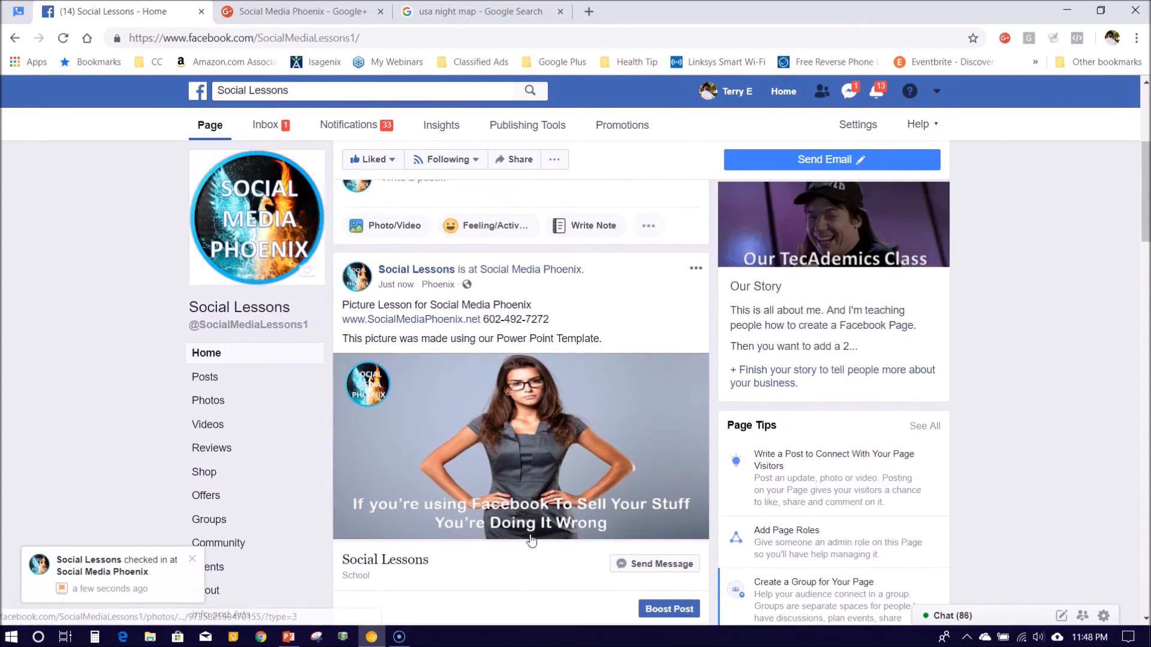
{"action": "left_click", "coordinate": [1066, 10]}
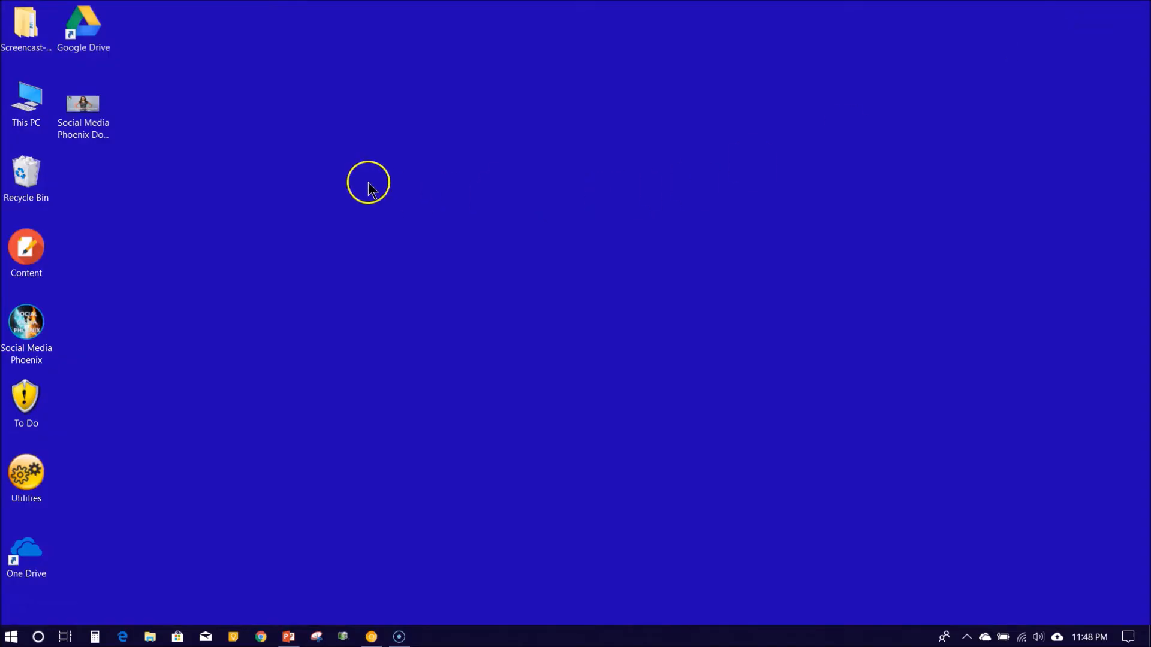
Bring up slide 2 of Presentation1, try a picture slide background, then undo it
{"action": "left_click", "coordinate": [290, 637]}
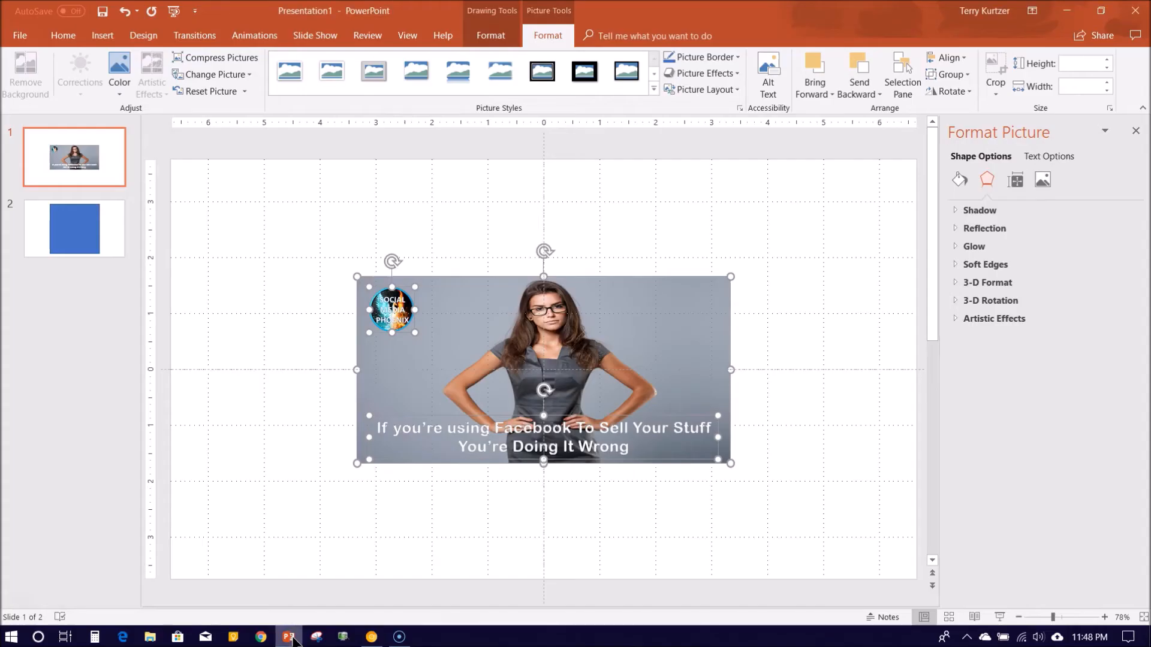
{"action": "left_click", "coordinate": [69, 229]}
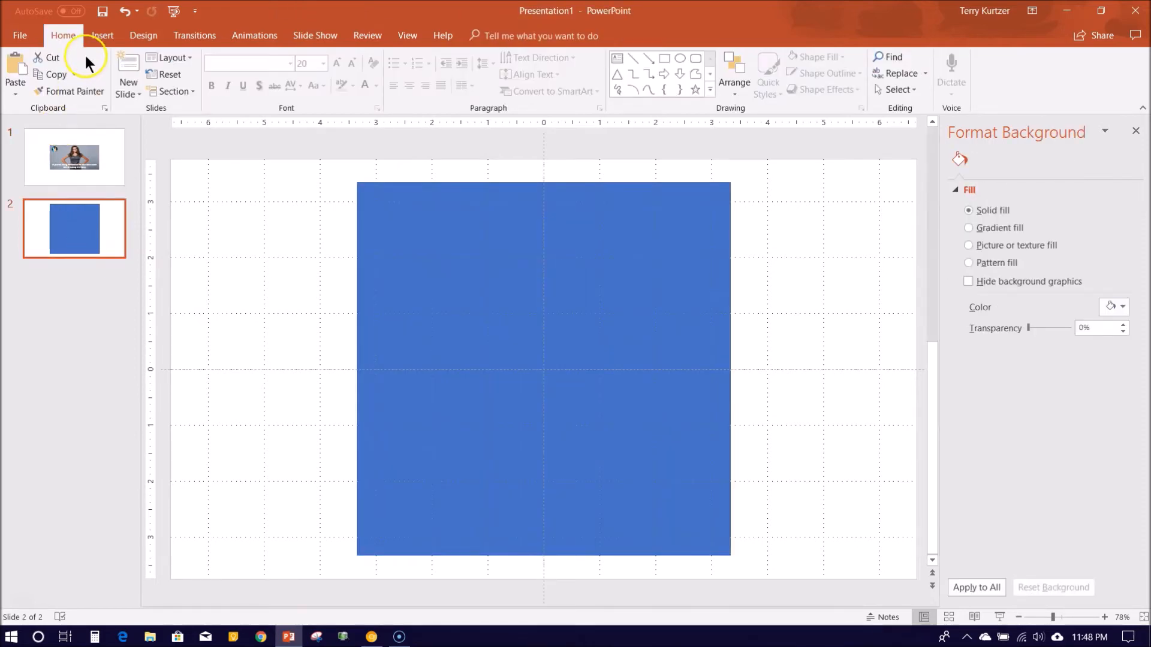
{"action": "left_click", "coordinate": [105, 40]}
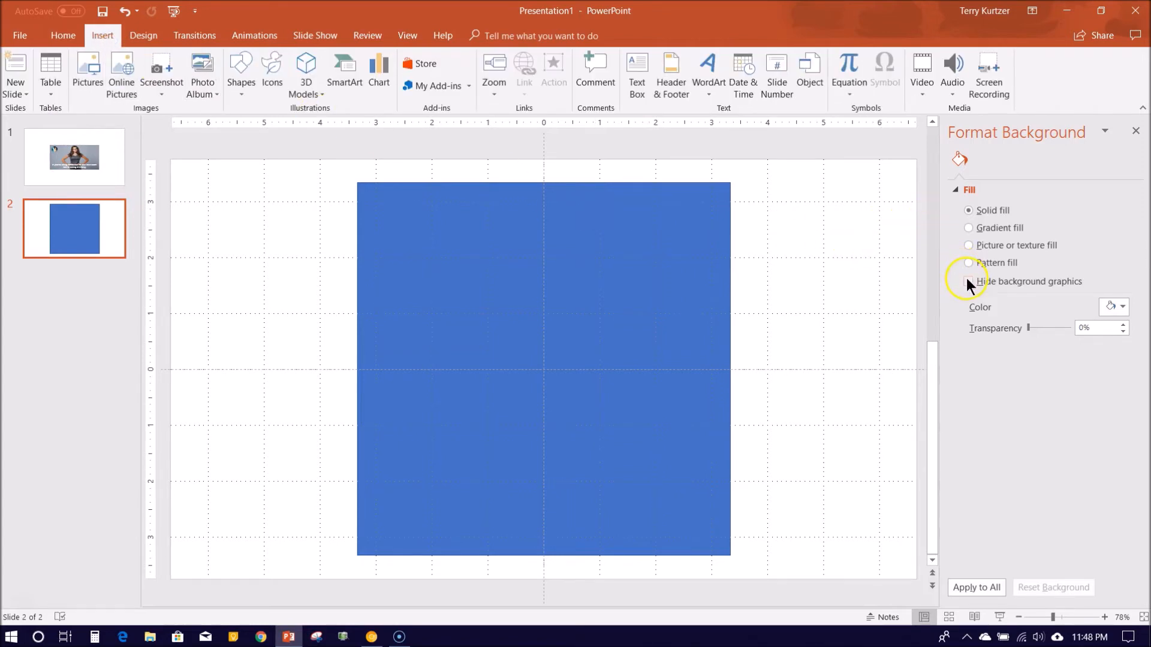
{"action": "left_click", "coordinate": [967, 245]}
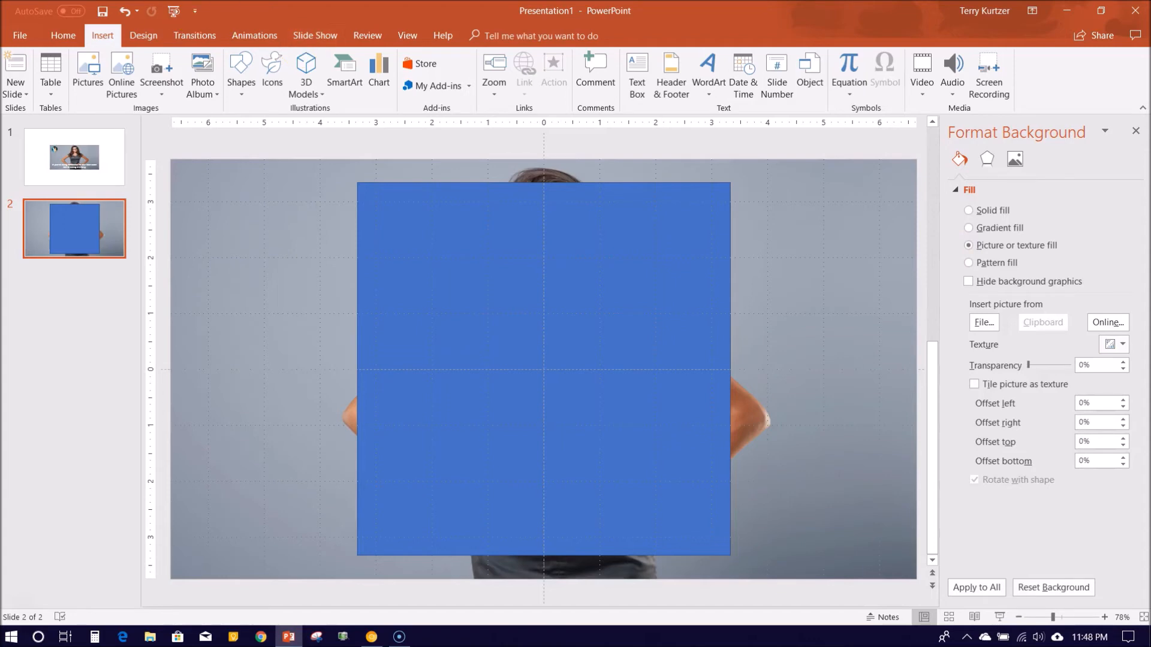
{"action": "left_click", "coordinate": [124, 13]}
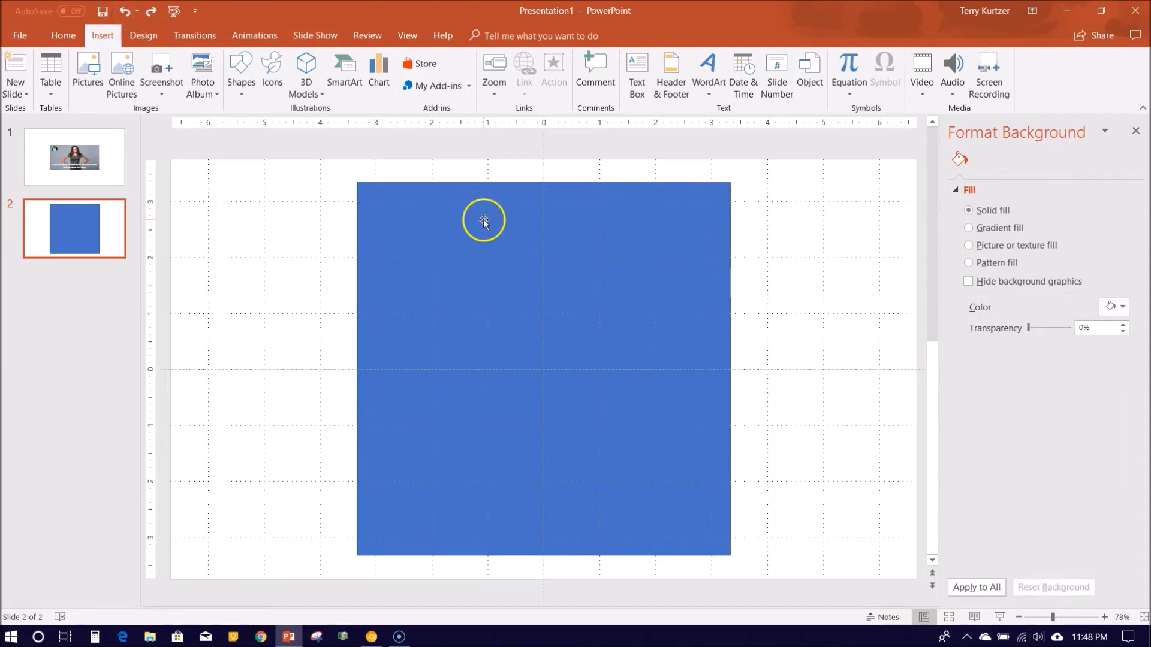
Give the blue square a picture fill using the 'If a woman says Do what you want' quote image
{"action": "left_click", "coordinate": [526, 258]}
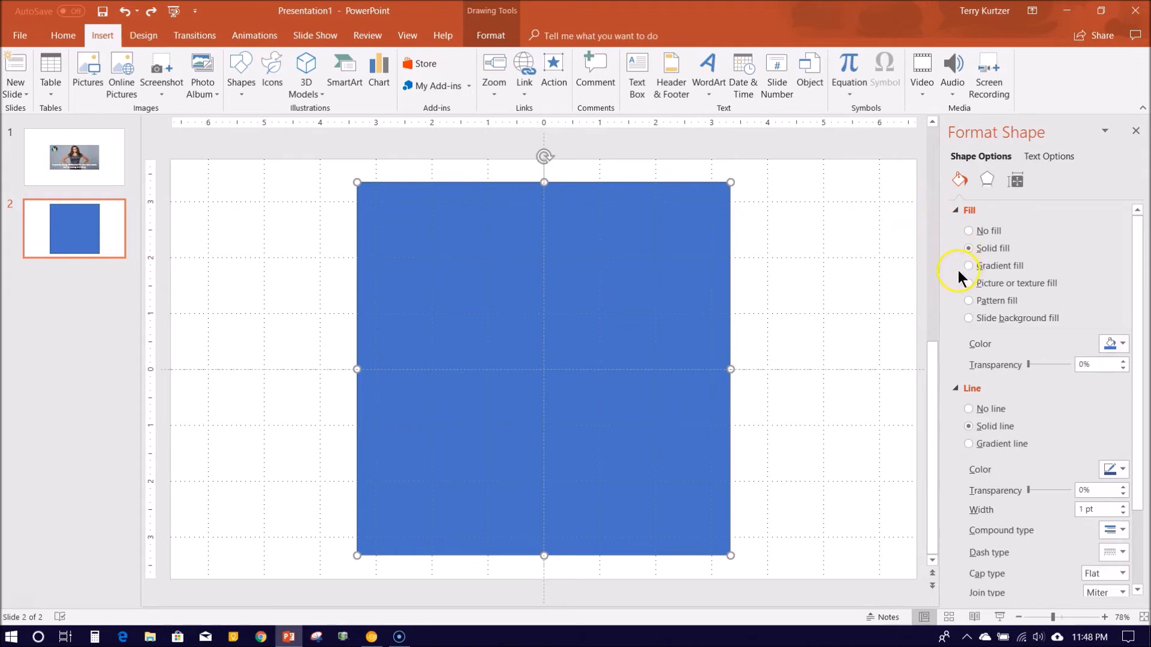
{"action": "left_click", "coordinate": [967, 283]}
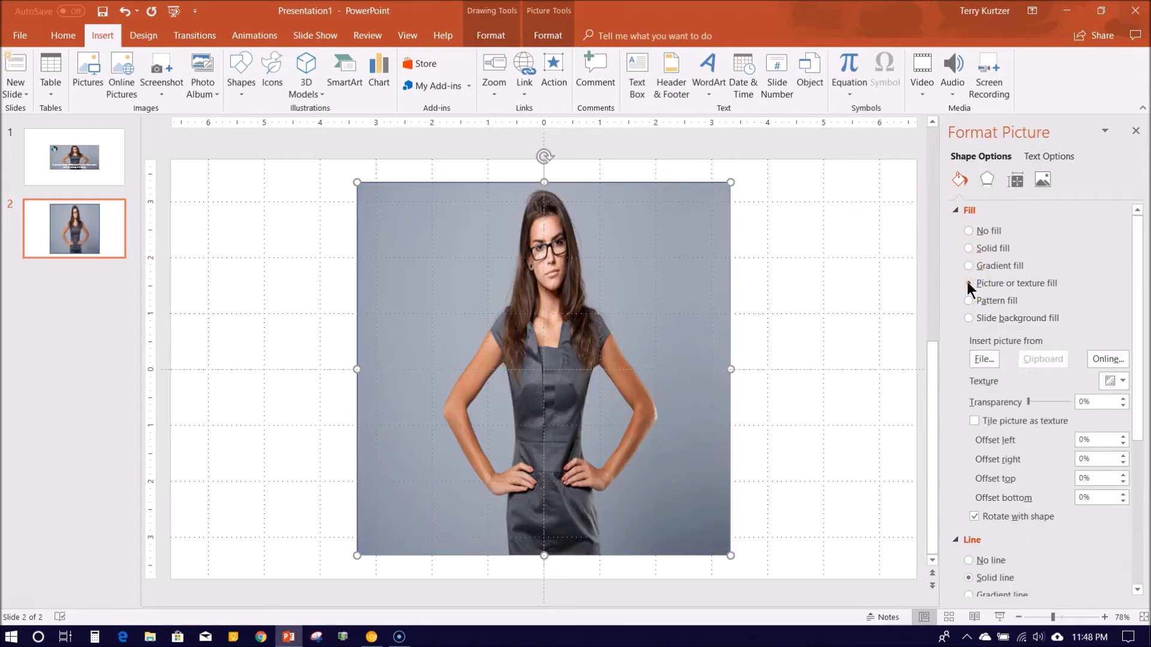
{"action": "left_click", "coordinate": [981, 358]}
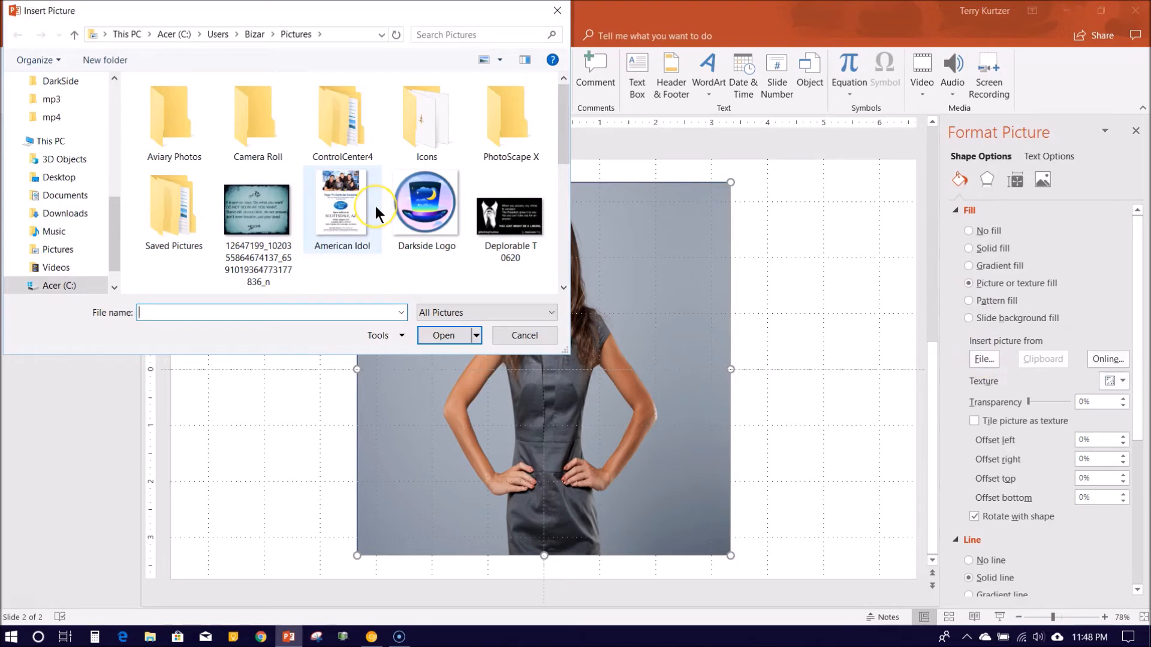
{"action": "scroll", "coordinate": [376, 210], "scroll_direction": "down", "scroll_amount": 3}
{"action": "scroll", "coordinate": [375, 210], "scroll_direction": "down", "scroll_amount": 2}
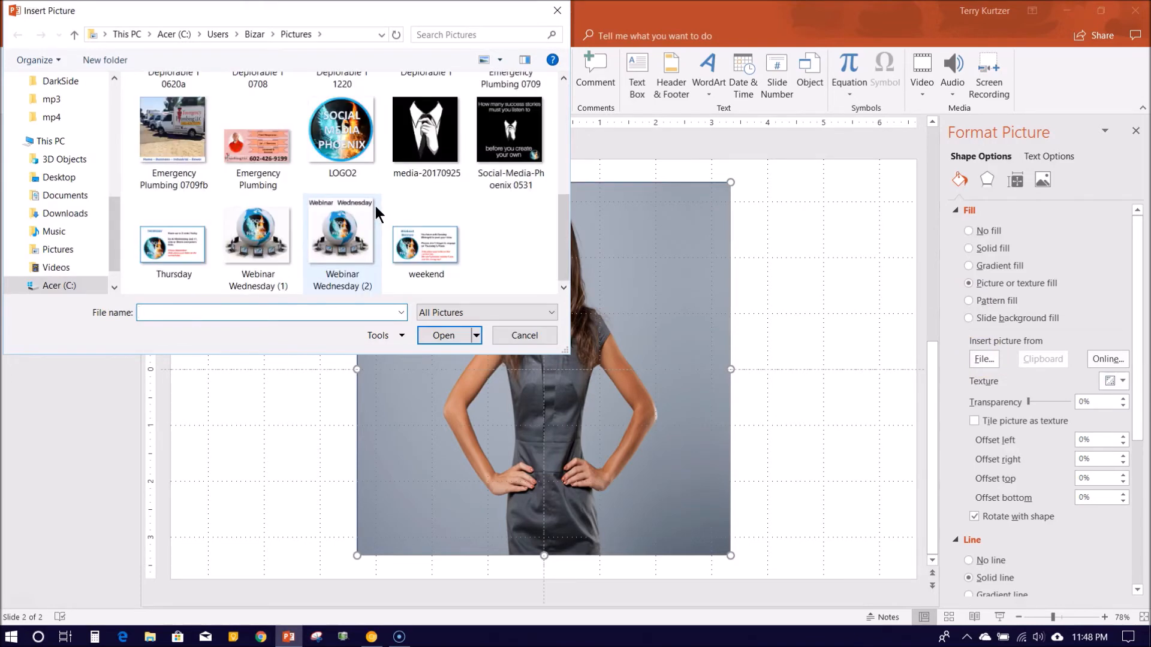
{"action": "scroll", "coordinate": [378, 212], "scroll_direction": "up", "scroll_amount": 1}
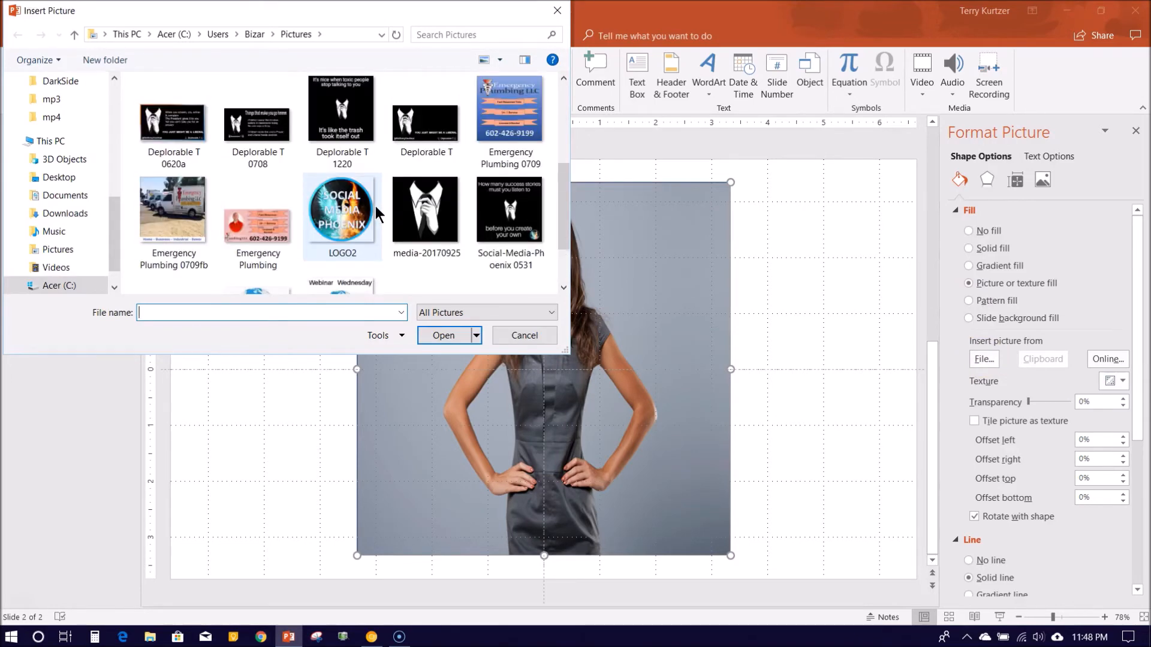
{"action": "scroll", "coordinate": [376, 212], "scroll_direction": "up", "scroll_amount": 1}
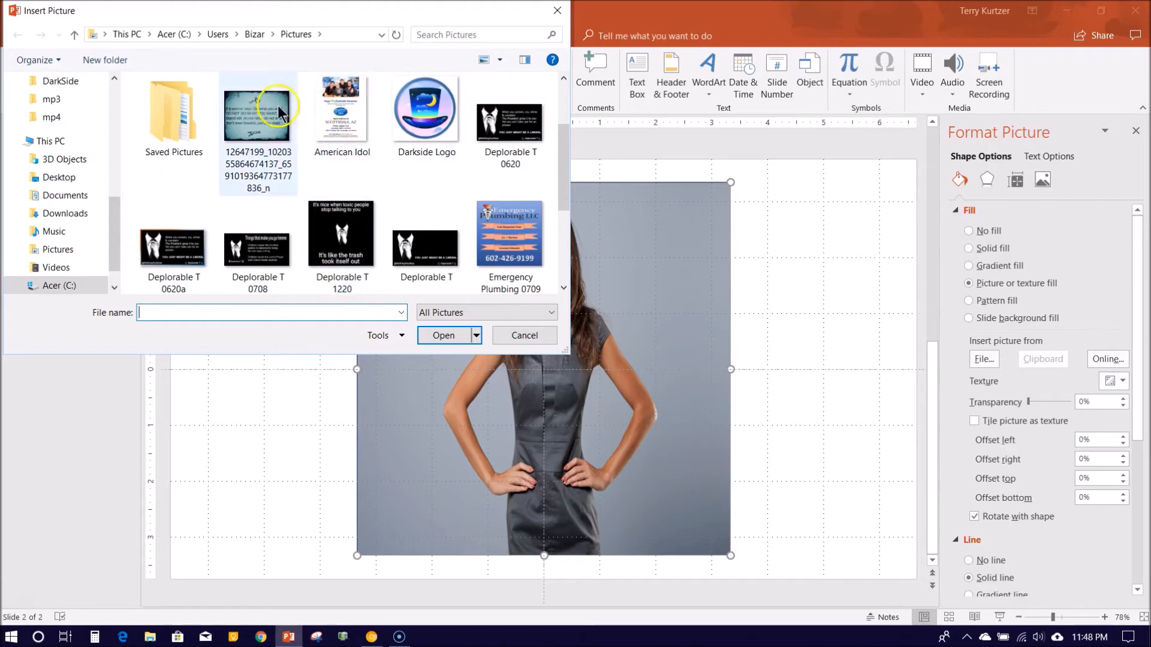
{"action": "left_click", "coordinate": [257, 114]}
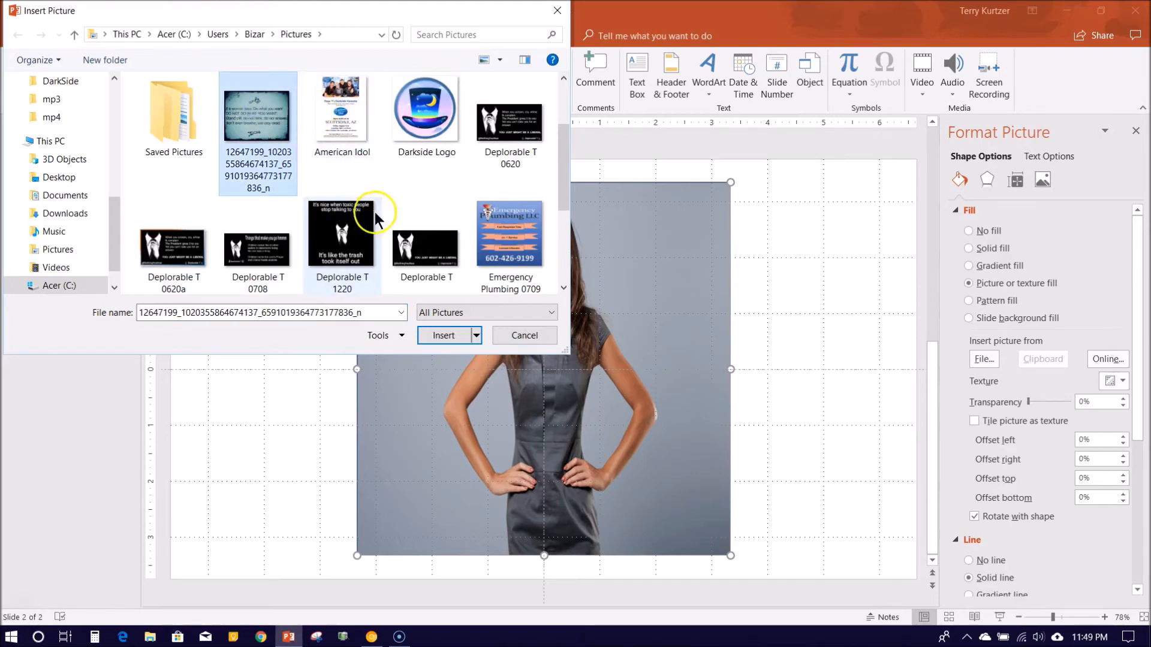
{"action": "left_click", "coordinate": [458, 339]}
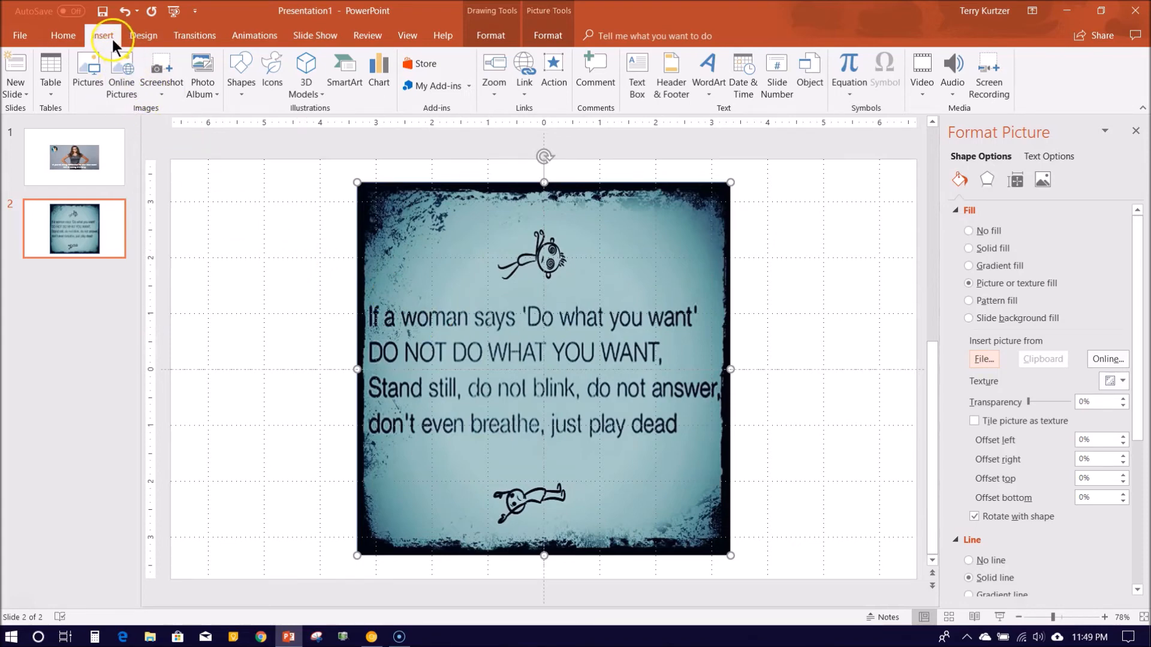
Insert the Darkside Logo picture onto slide 2 over the quote square
{"action": "left_click", "coordinate": [96, 63]}
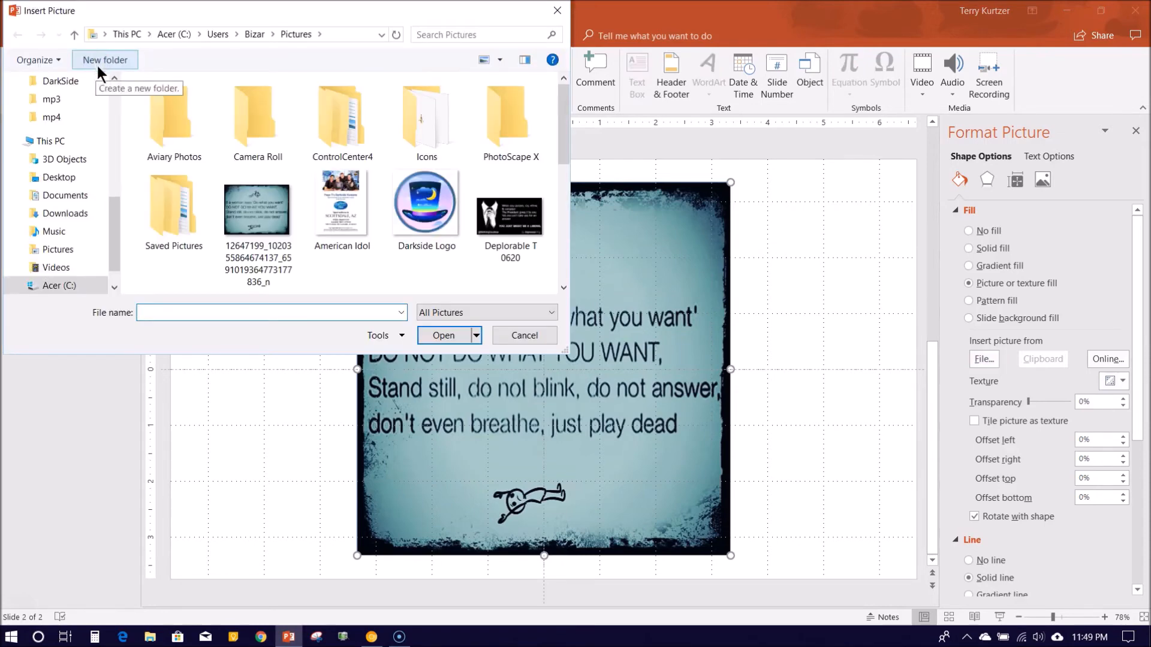
{"action": "left_click", "coordinate": [440, 208]}
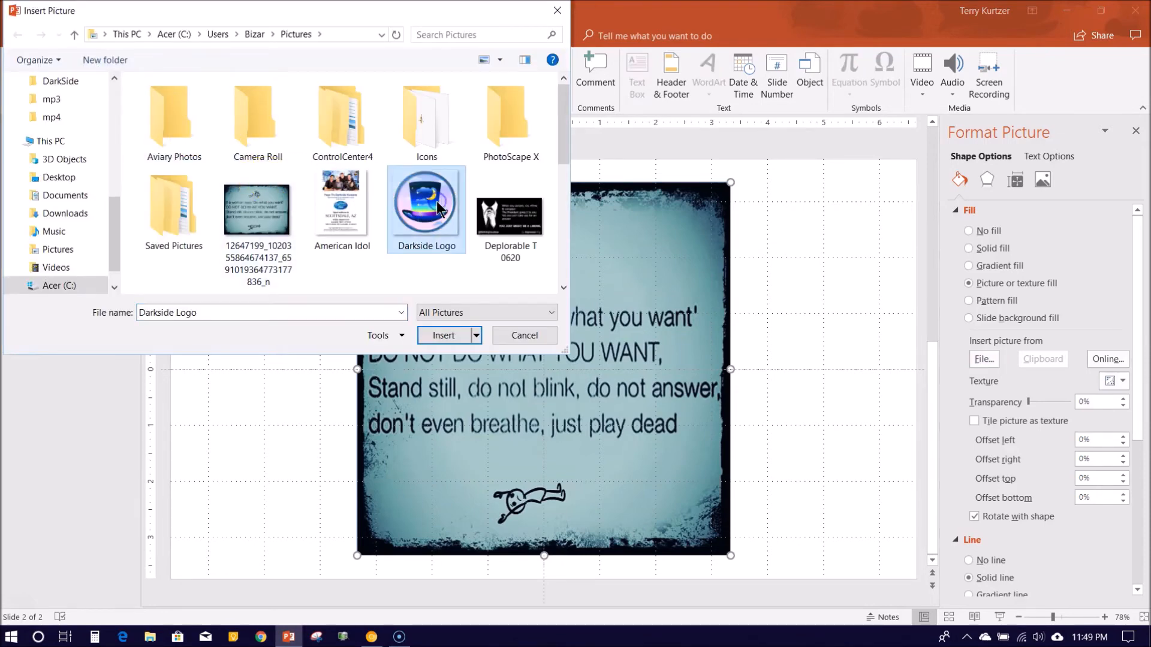
{"action": "left_click", "coordinate": [434, 333]}
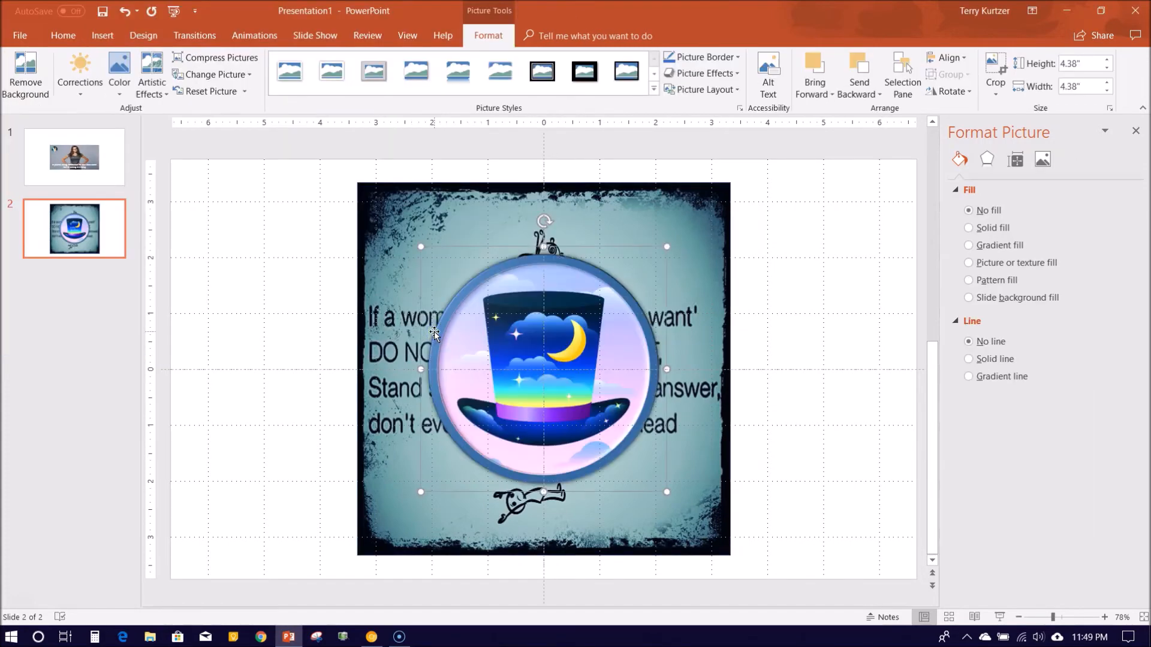